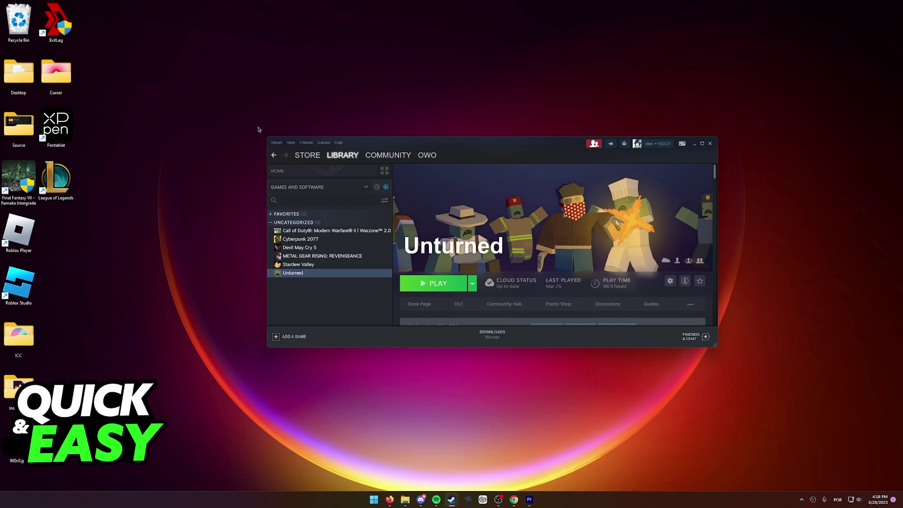
Open the Steam client settings and close them again with OK.
left_click(276, 143)
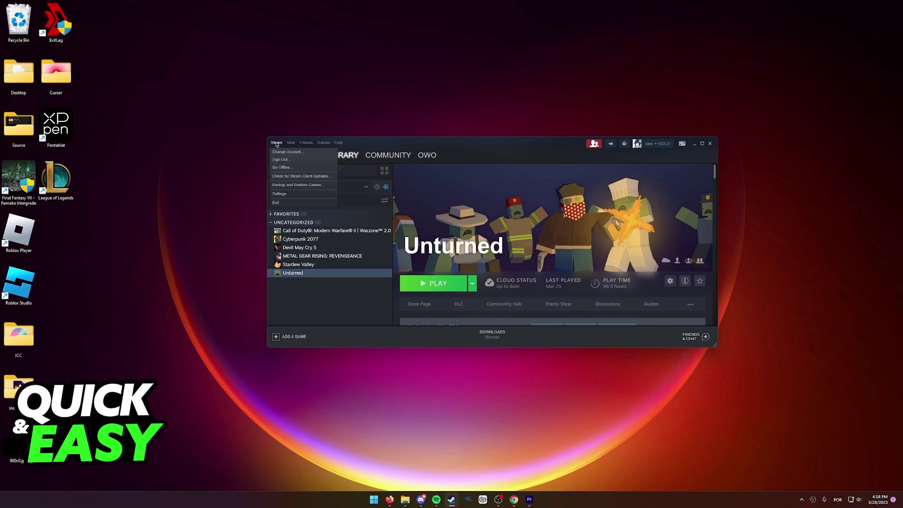
left_click(280, 194)
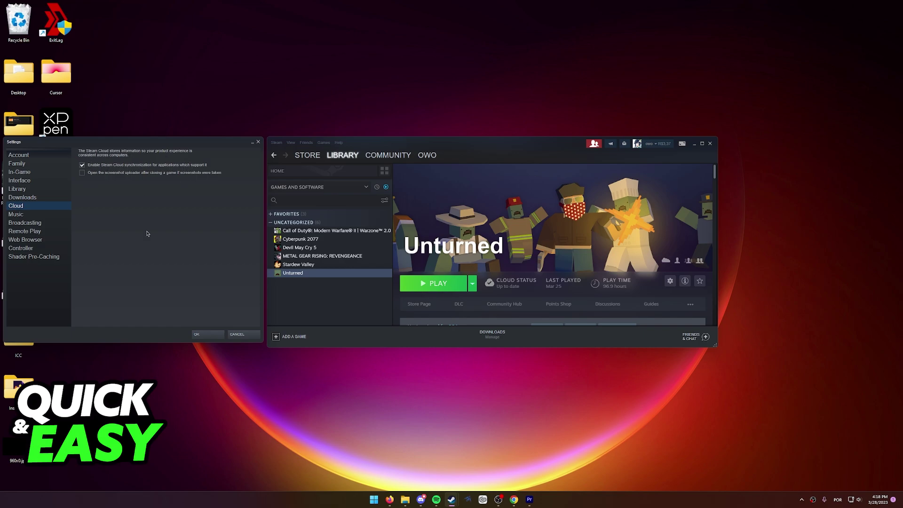
left_click(205, 334)
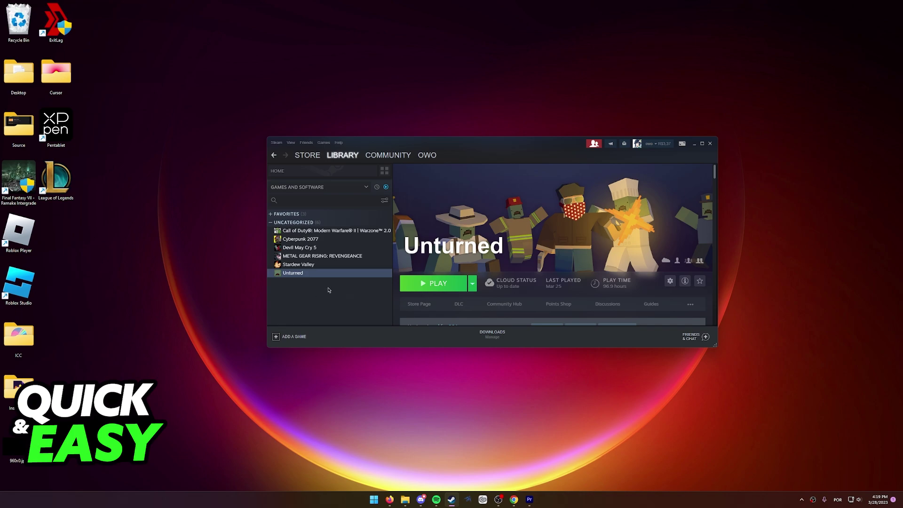
Open Unturned's Properties from its library context menu, showing the Local Files page.
right_click(296, 275)
left_click(310, 270)
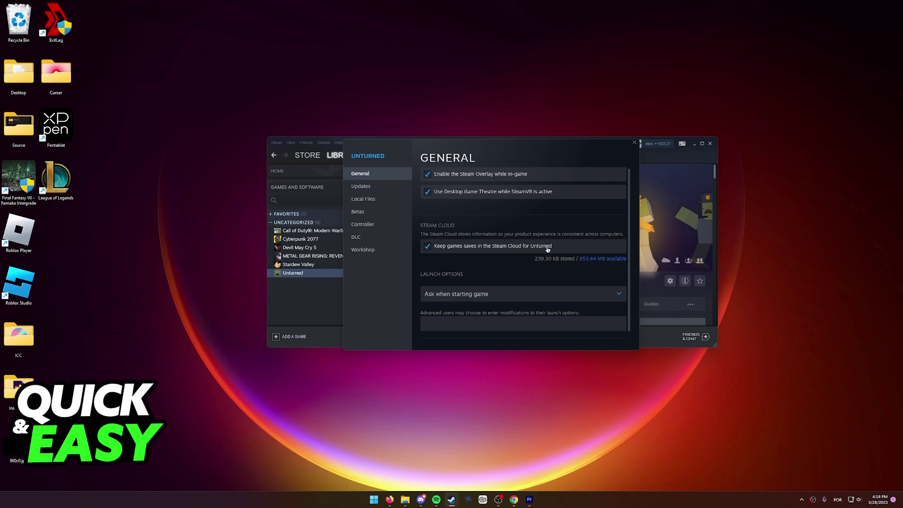
left_click(363, 199)
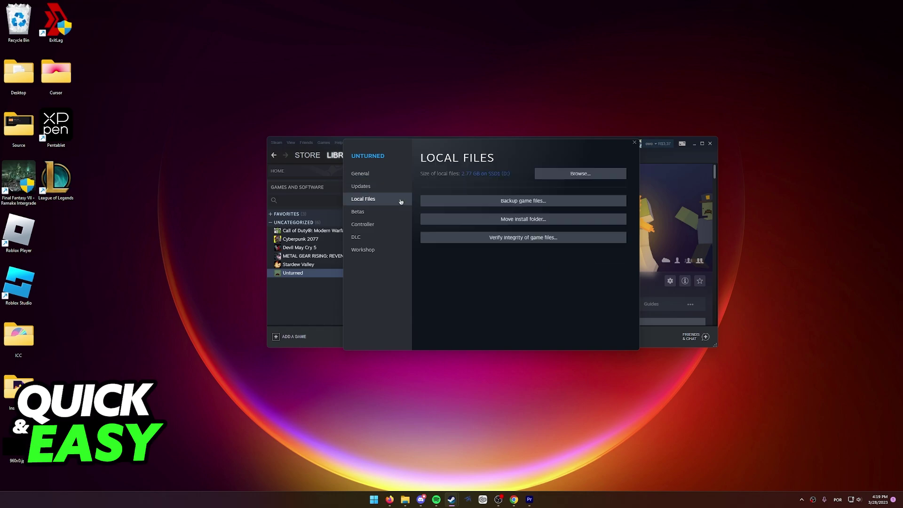
Run 'Verify integrity of game files...' for Unturned from the Local Files page.
left_click(493, 242)
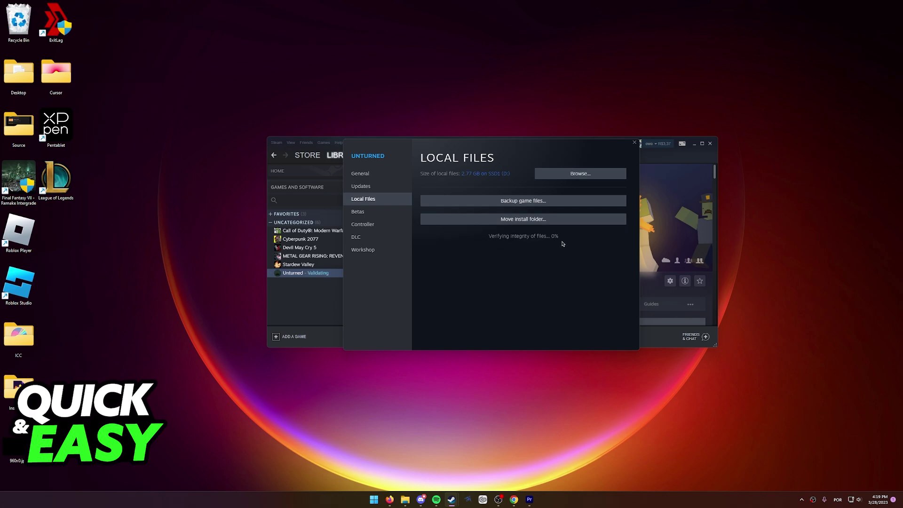